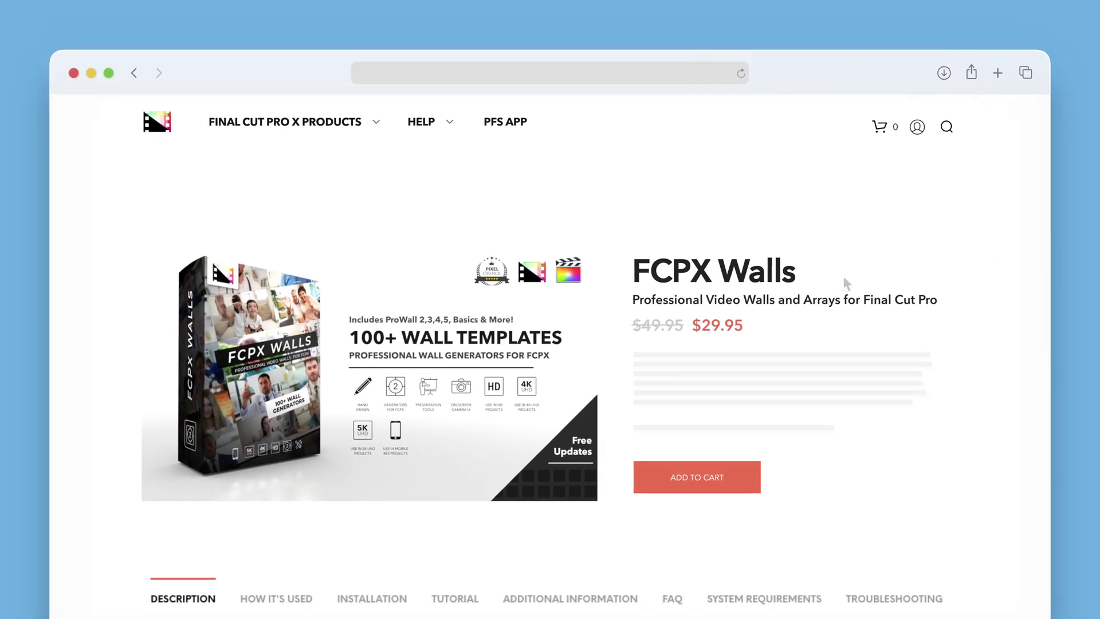
# - Download the FCPX Walls plugin from the Pixel Film Studios account's purchased products
pyautogui.click(916, 126)
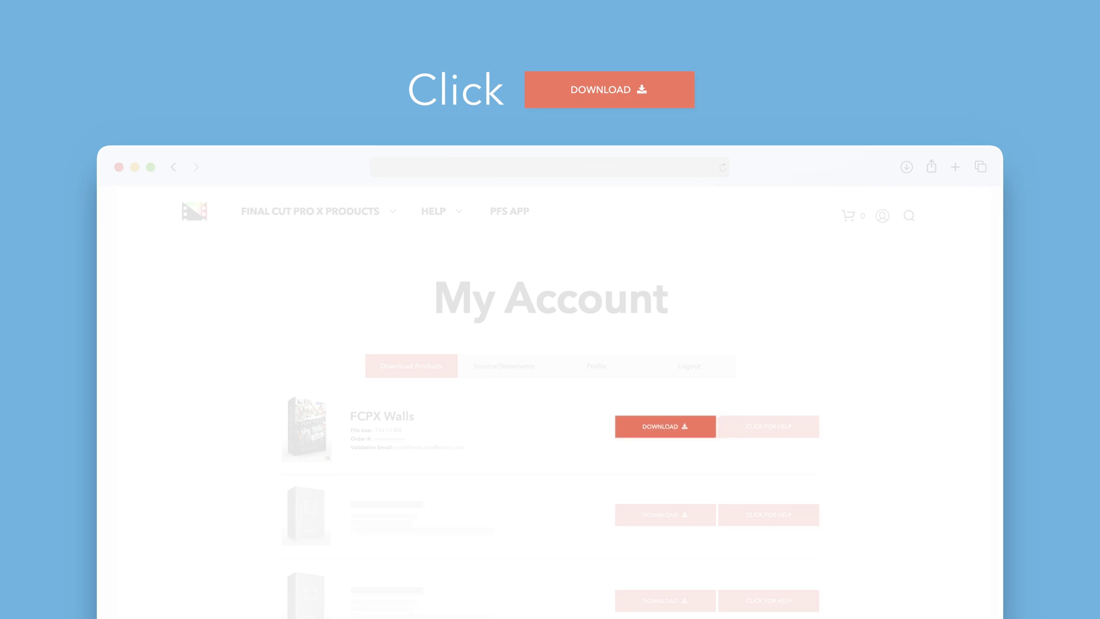
pyautogui.click(663, 428)
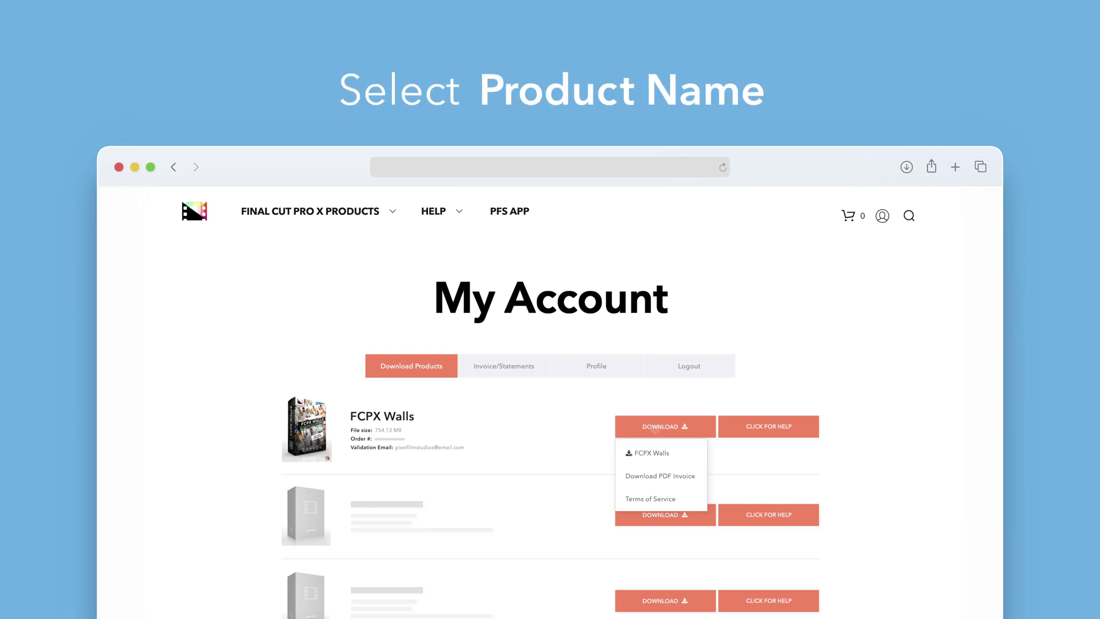
pyautogui.click(659, 452)
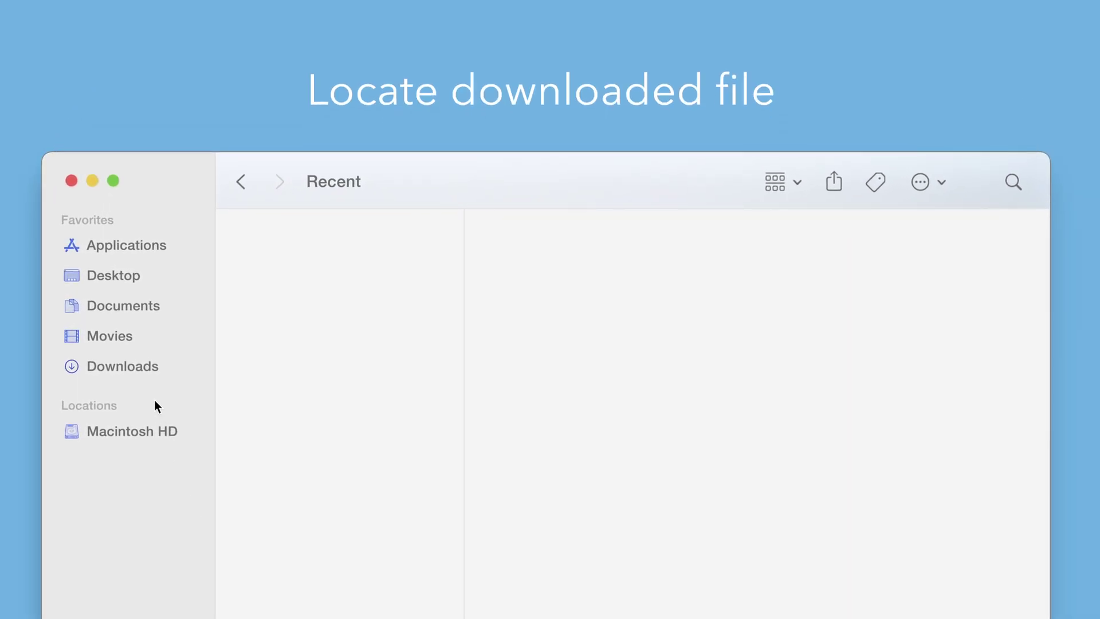
# - Unzip the FCPX Walls archive in Downloads and run its 'Double click to install' installer
pyautogui.click(145, 373)
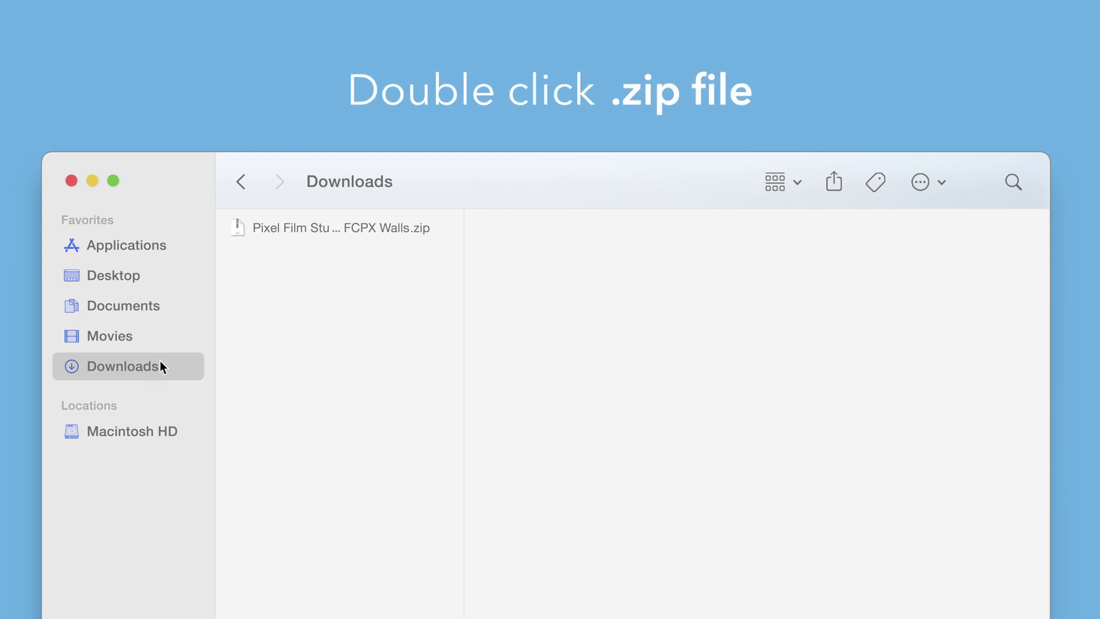
pyautogui.doubleClick(354, 230)
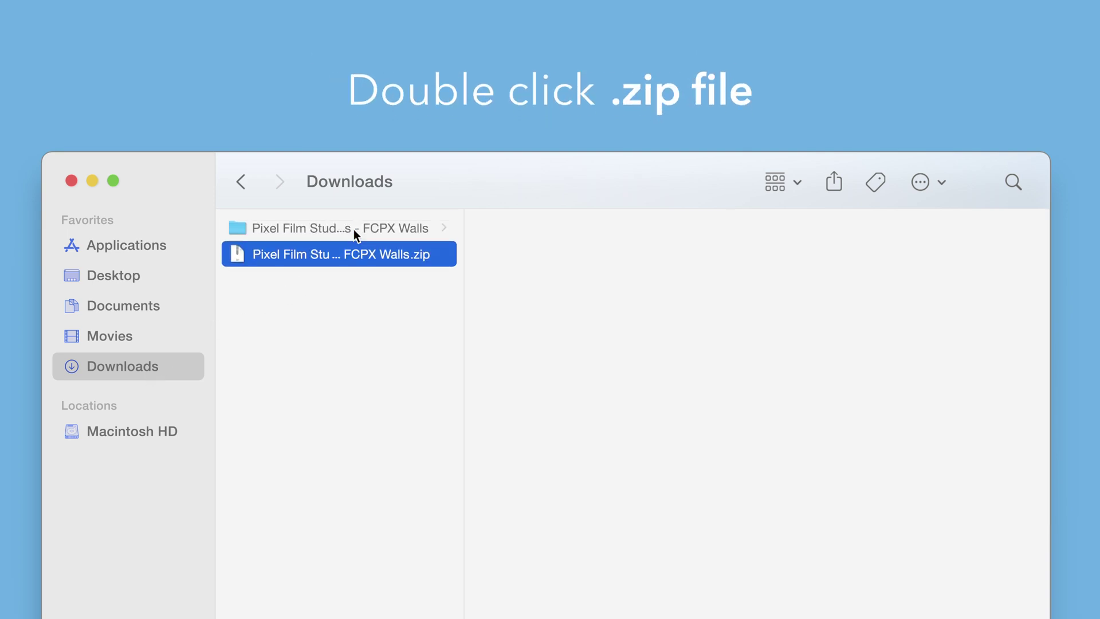
pyautogui.click(382, 226)
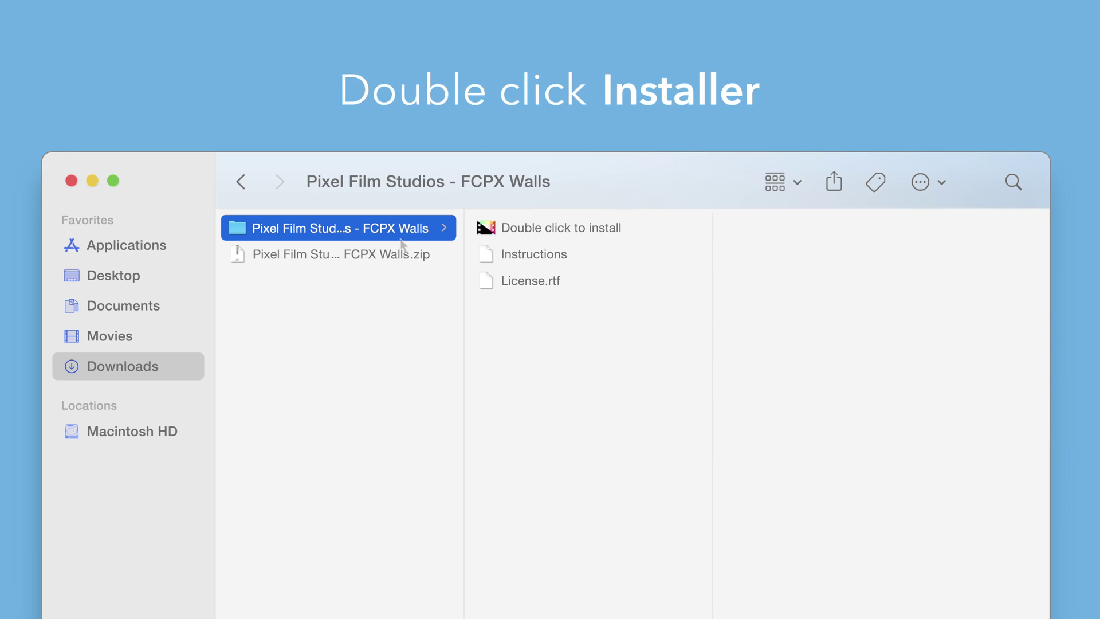
pyautogui.click(560, 240)
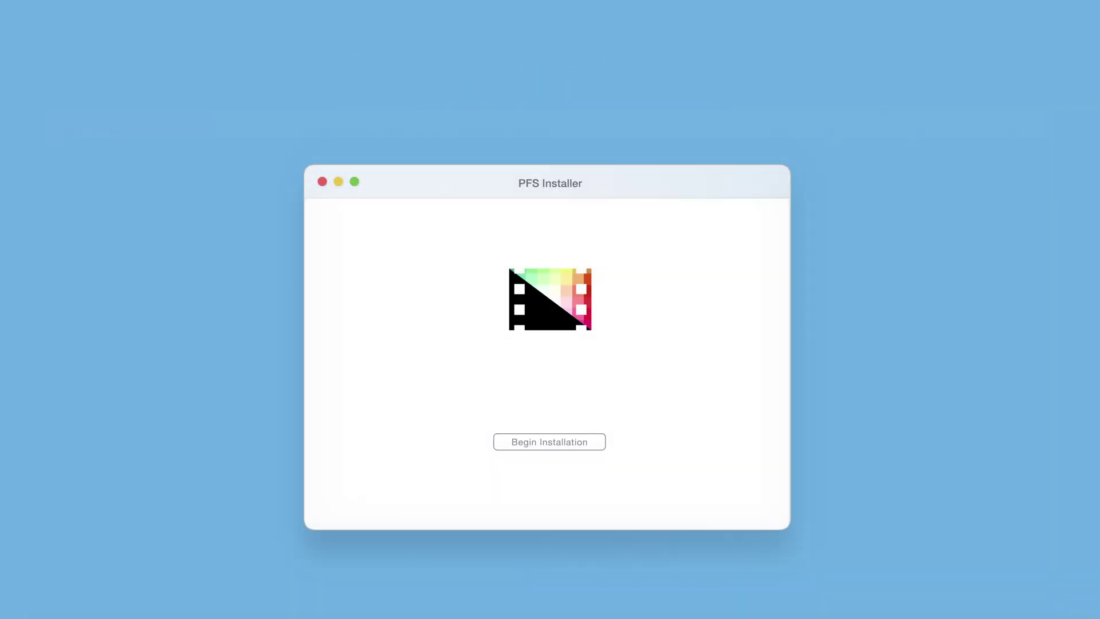
# - Start the FCPX Walls installation, allow Finder access, accept the restart note, submit the purchase email
pyautogui.click(544, 442)
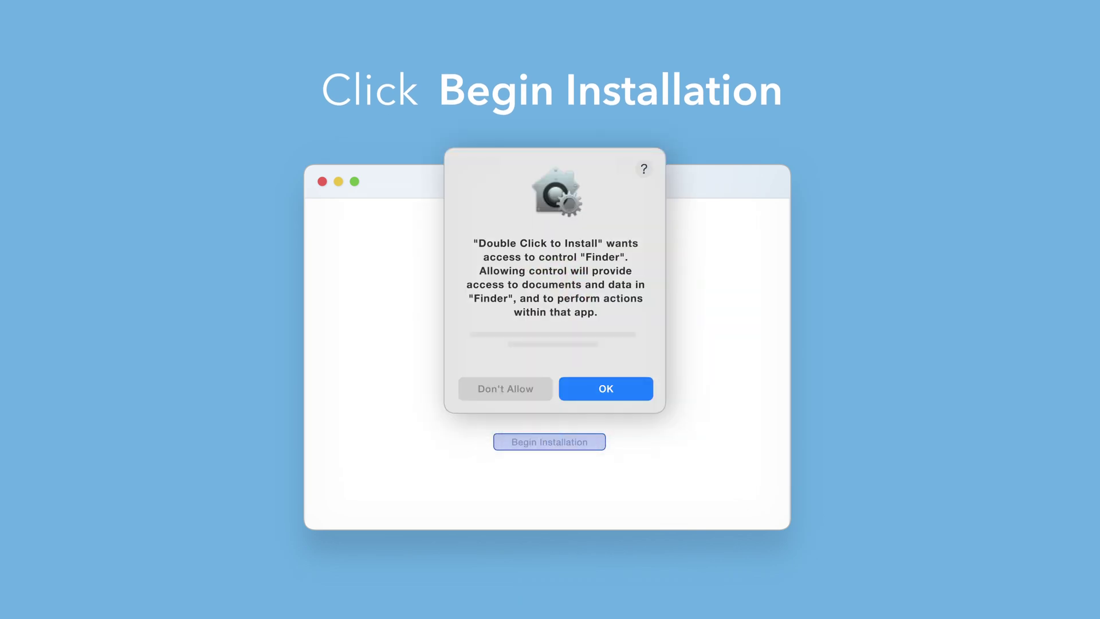
pyautogui.click(605, 391)
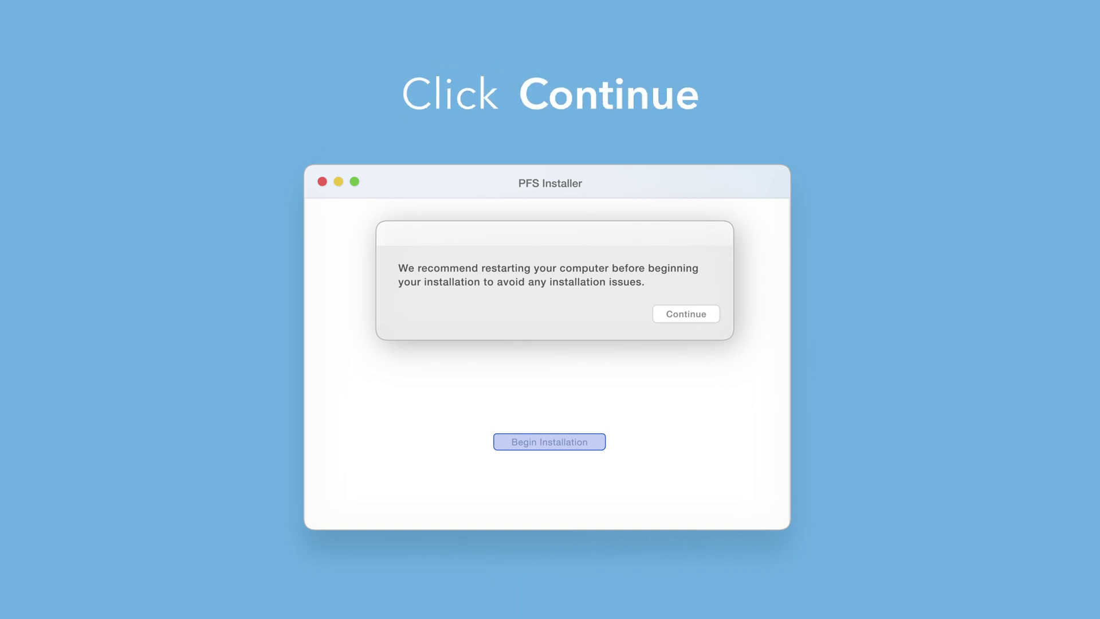
pyautogui.click(685, 309)
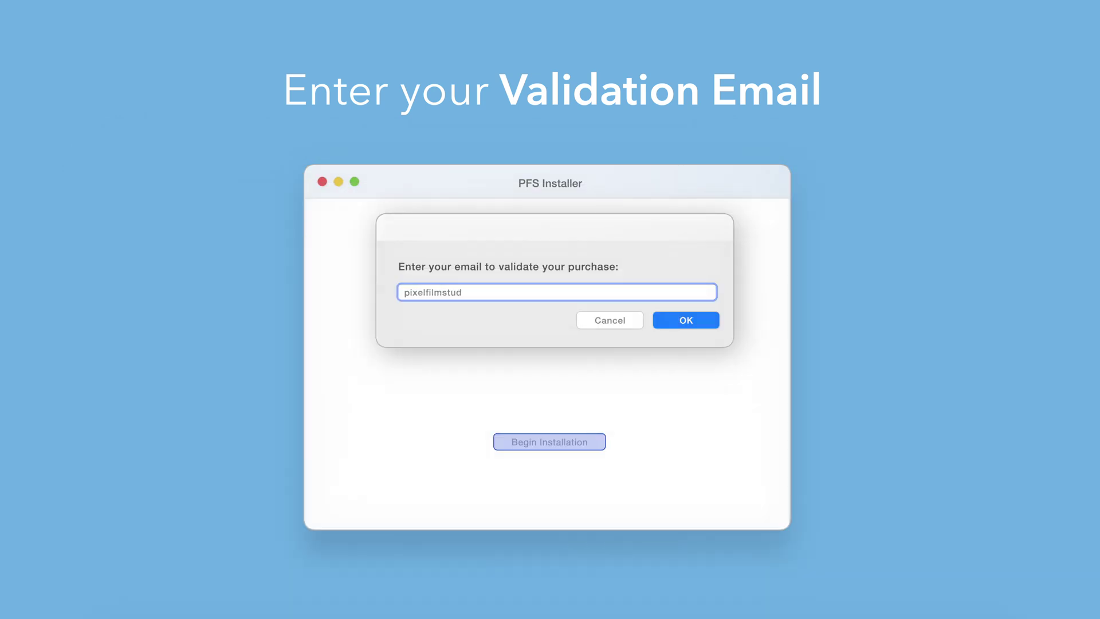
pyautogui.click(686, 321)
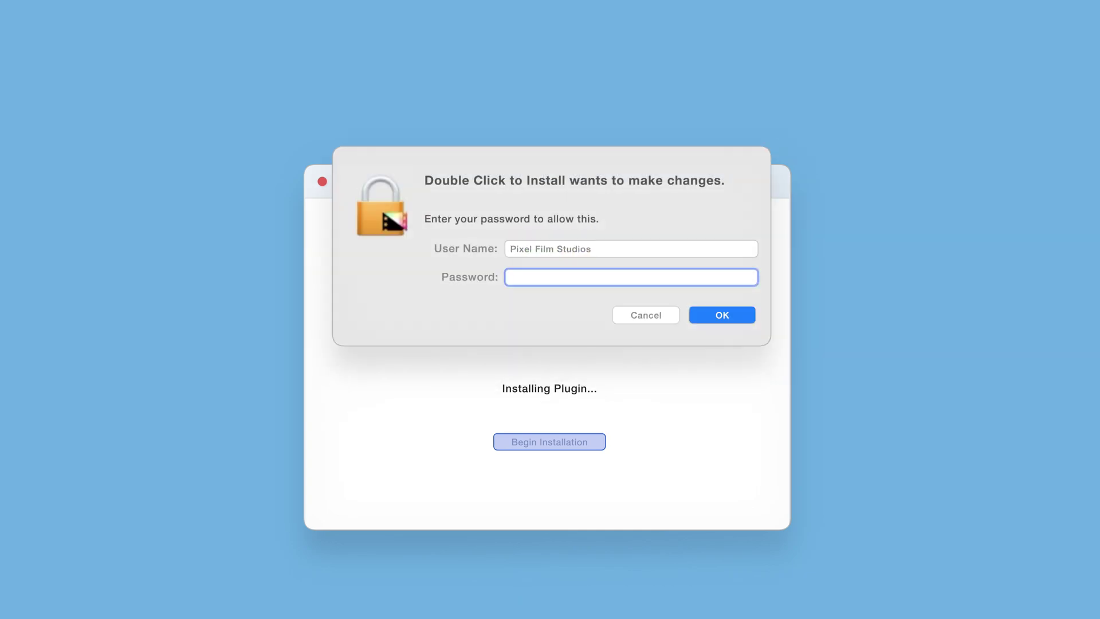
pyautogui.write('•••••')
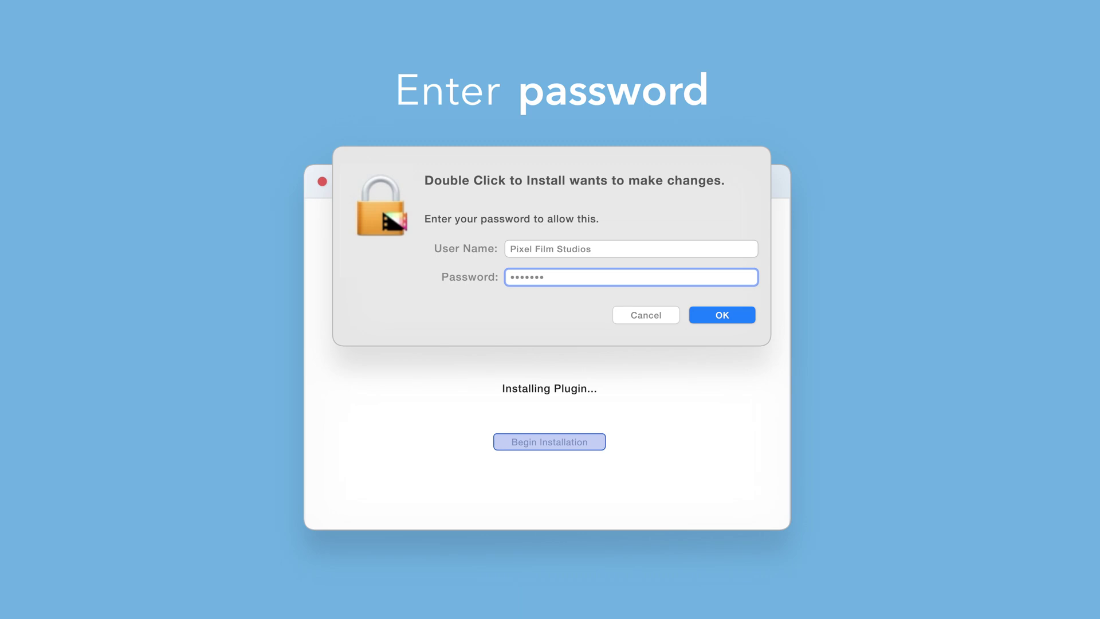
pyautogui.write('•••')
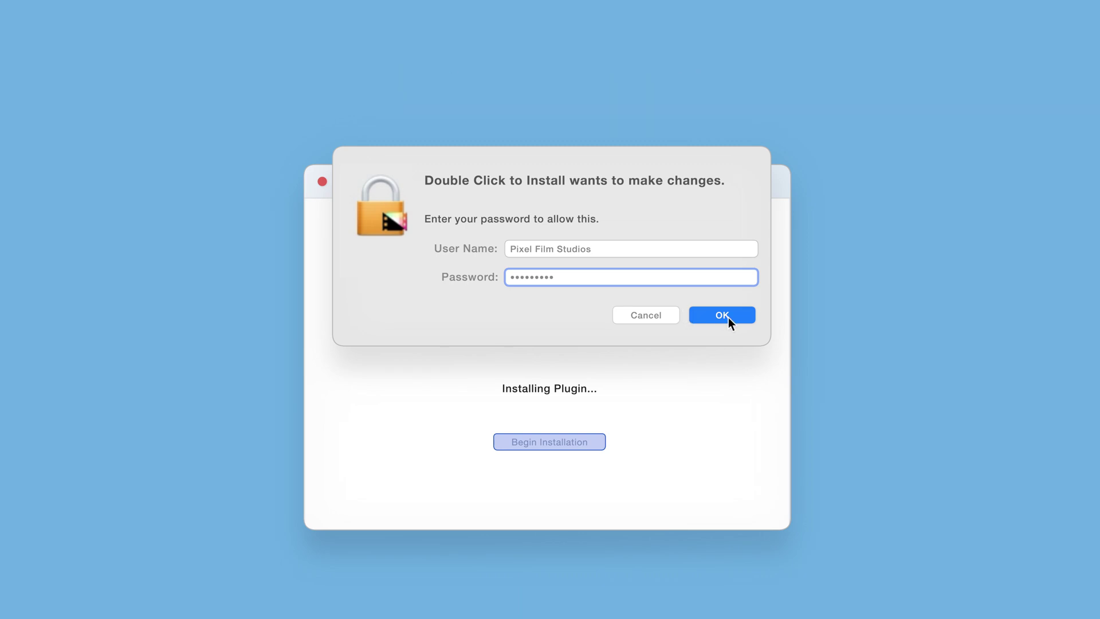
# - Authorise the installer's system changes with the Mac password to complete installation
pyautogui.click(728, 317)
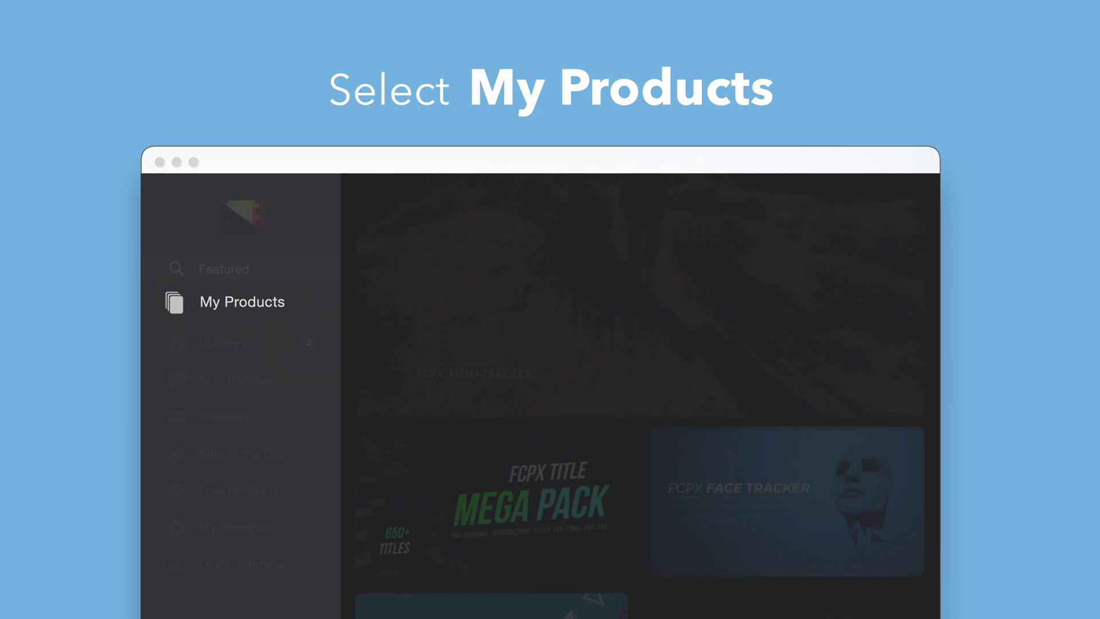
# - Download and install FCPX Walls from My Products in the Pixel Film Studios Store
pyautogui.click(263, 310)
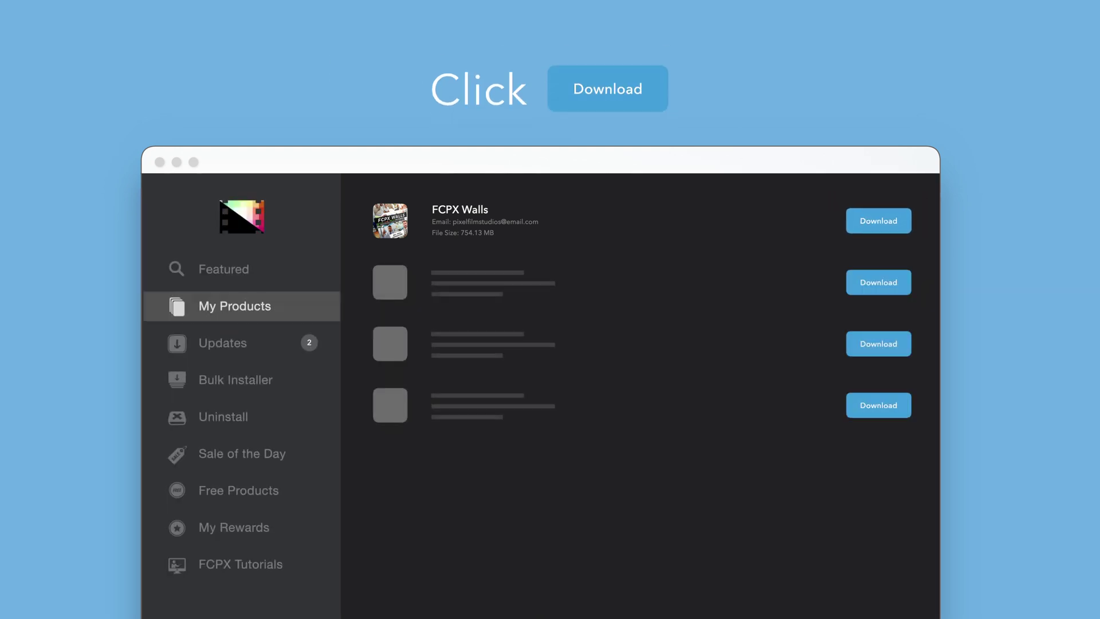
pyautogui.click(872, 222)
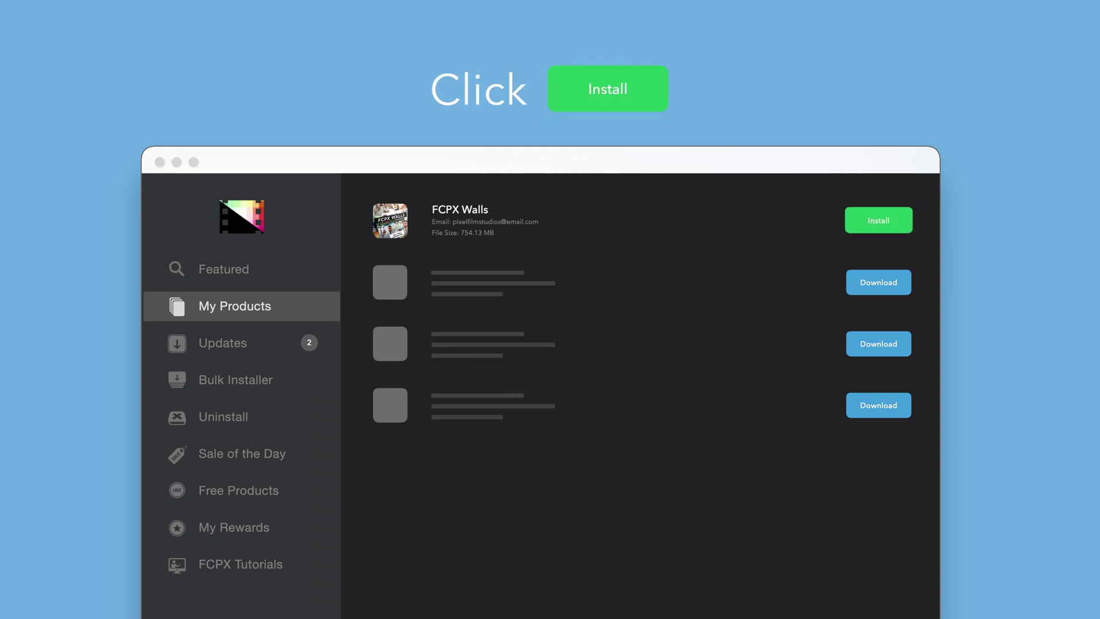
pyautogui.click(879, 223)
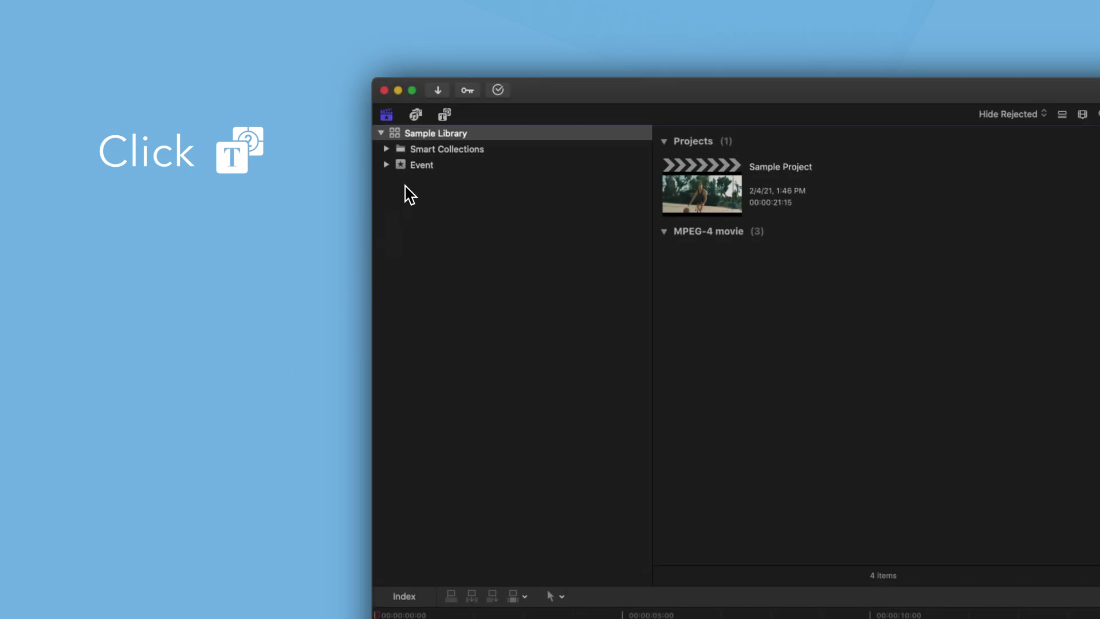
# - Show the Pixel Film Studios - FCPX Walls presets in the Titles and Generators browser
pyautogui.click(443, 114)
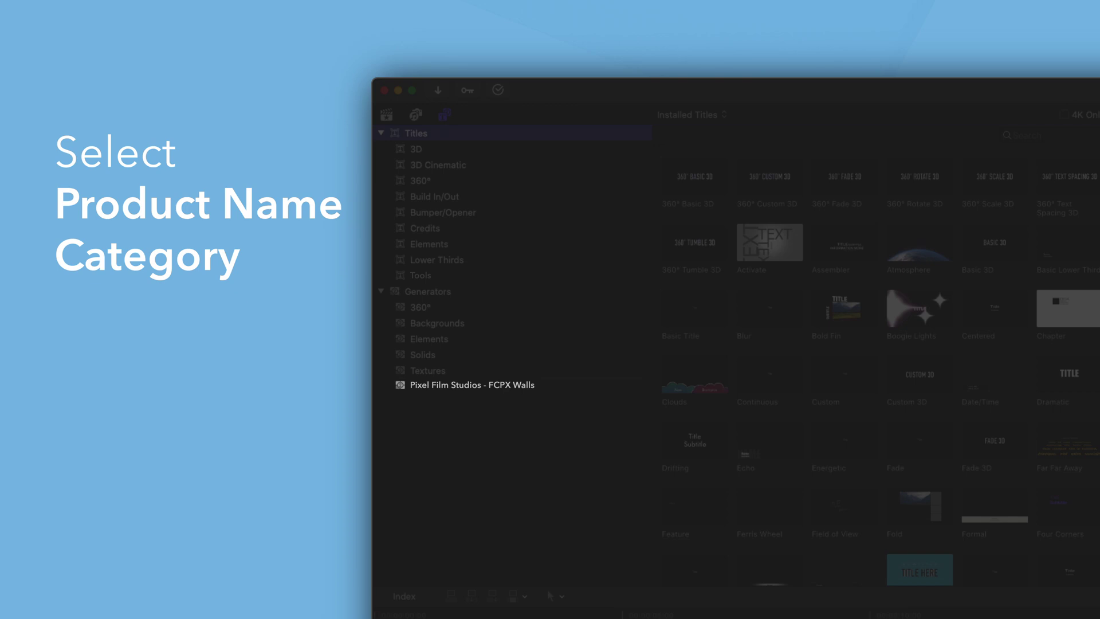
pyautogui.click(459, 386)
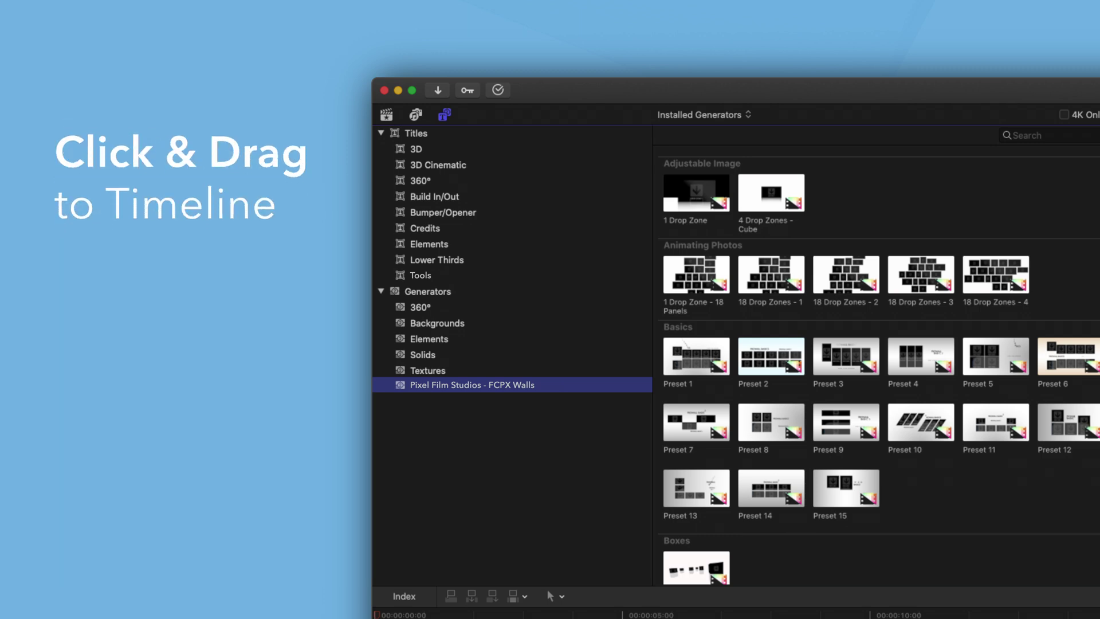
# - Drag the 1 Drop Zone generator onto the timeline above Clip 1 and select it
pyautogui.moveTo(692, 194); pyautogui.dragTo(241, 86)
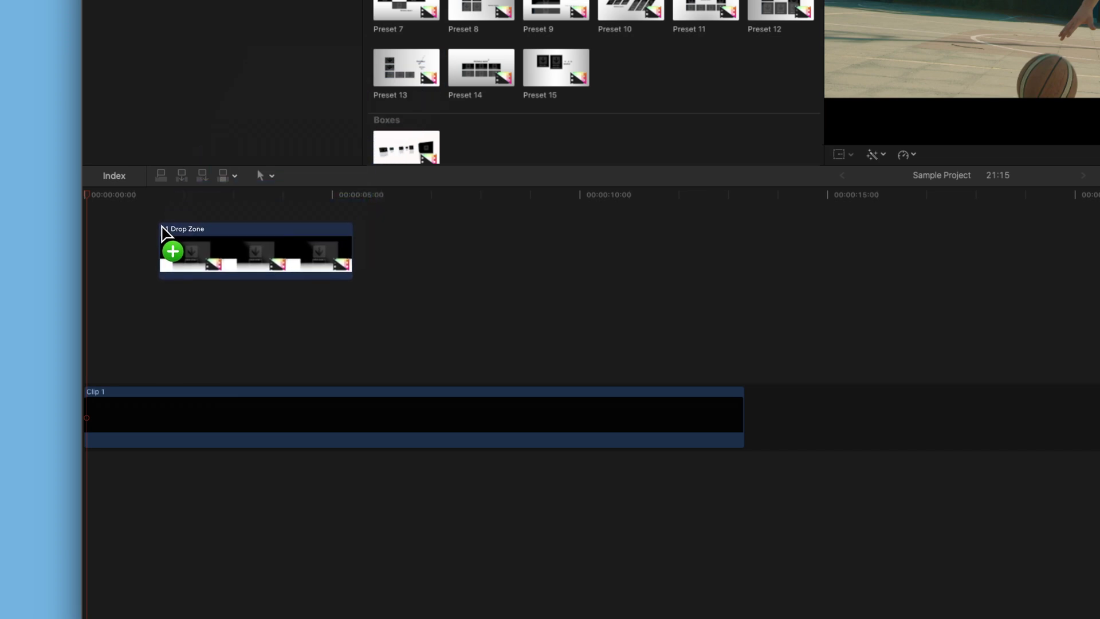
pyautogui.moveTo(241, 86); pyautogui.dragTo(163, 232)
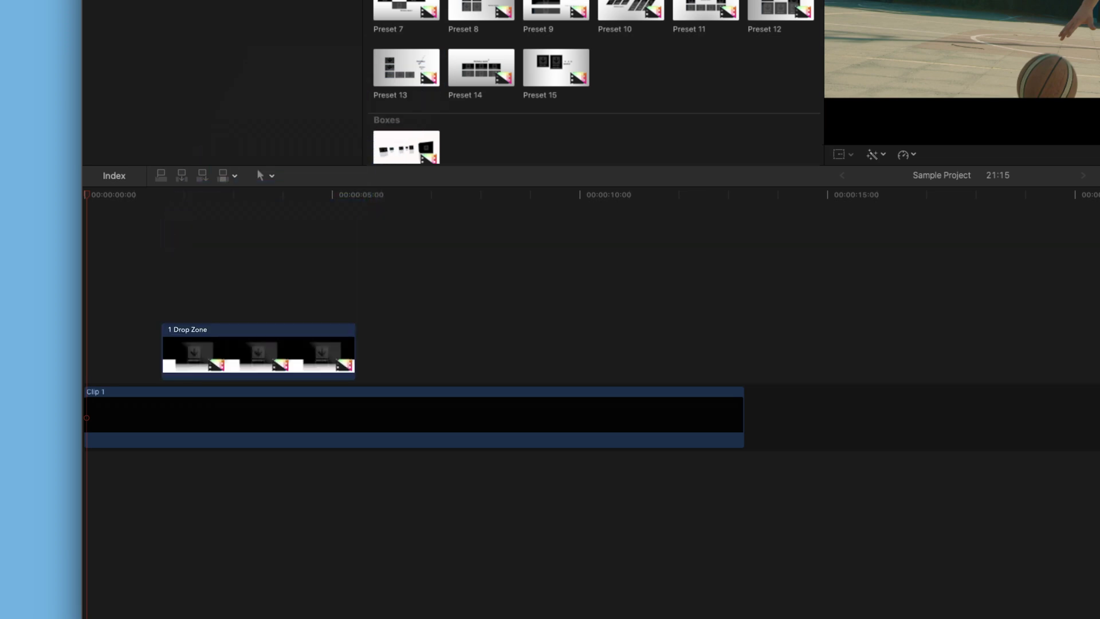
pyautogui.click(265, 356)
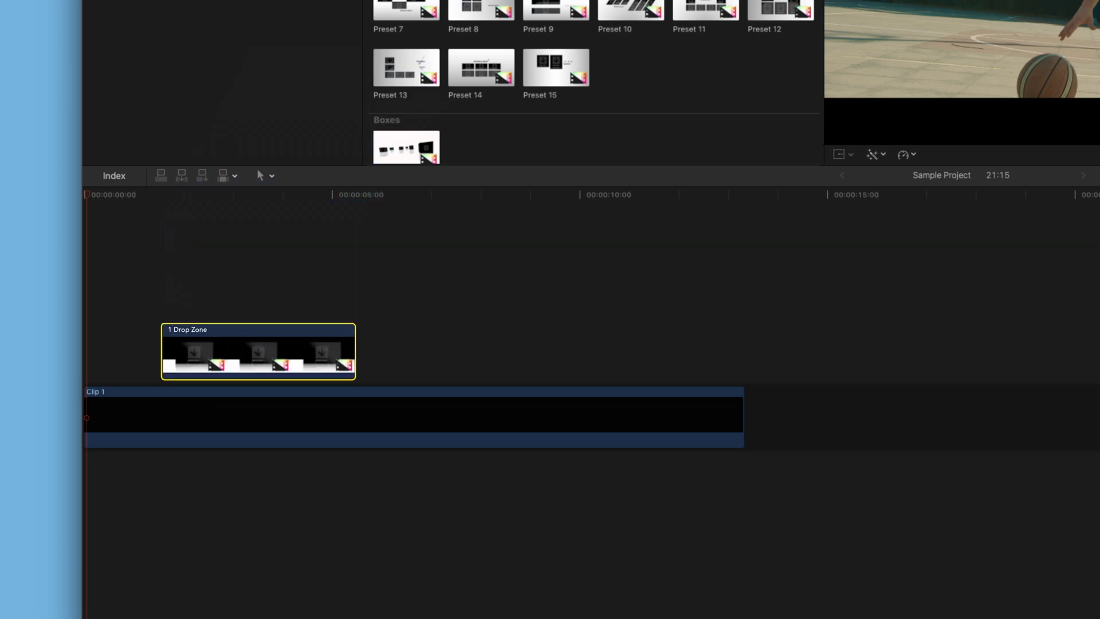